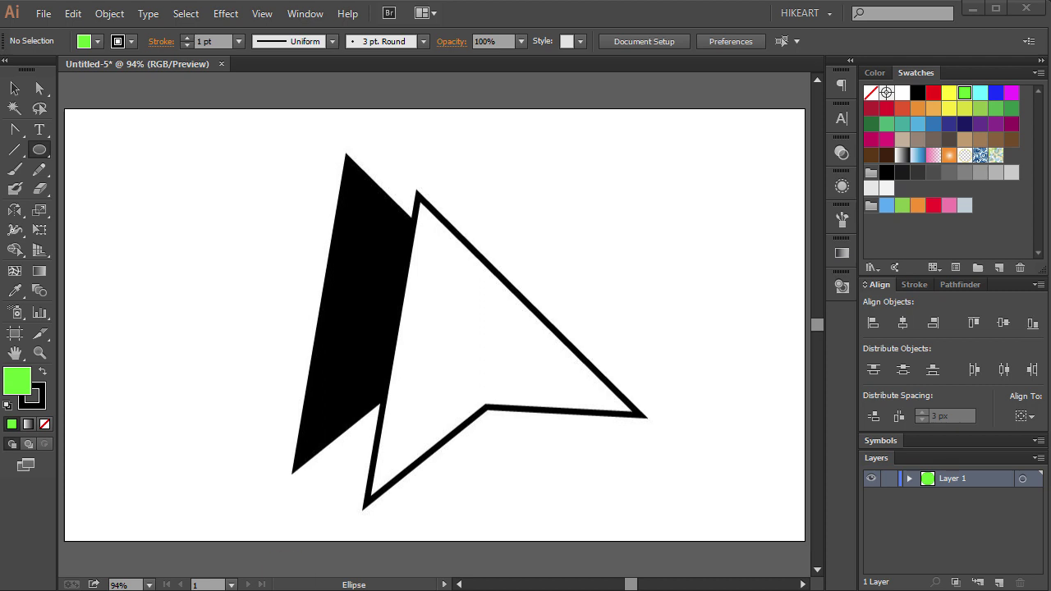
# Draw a green circle near the artboard's top-left corner and select it with the Selection tool (V).
pyautogui.click(154, 526)
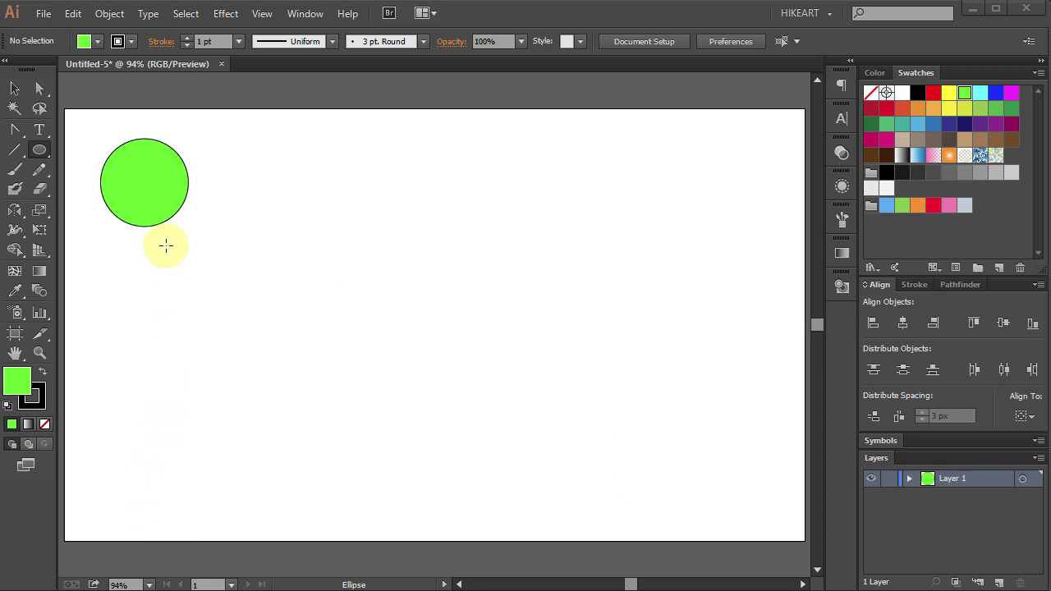
pyautogui.click(17, 90)
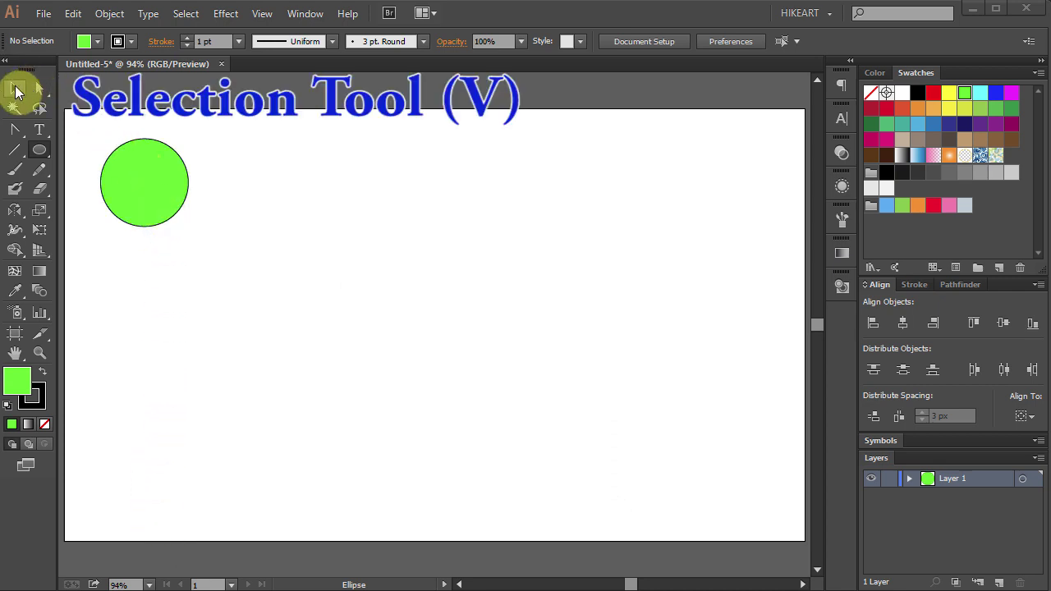
pyautogui.press('v')
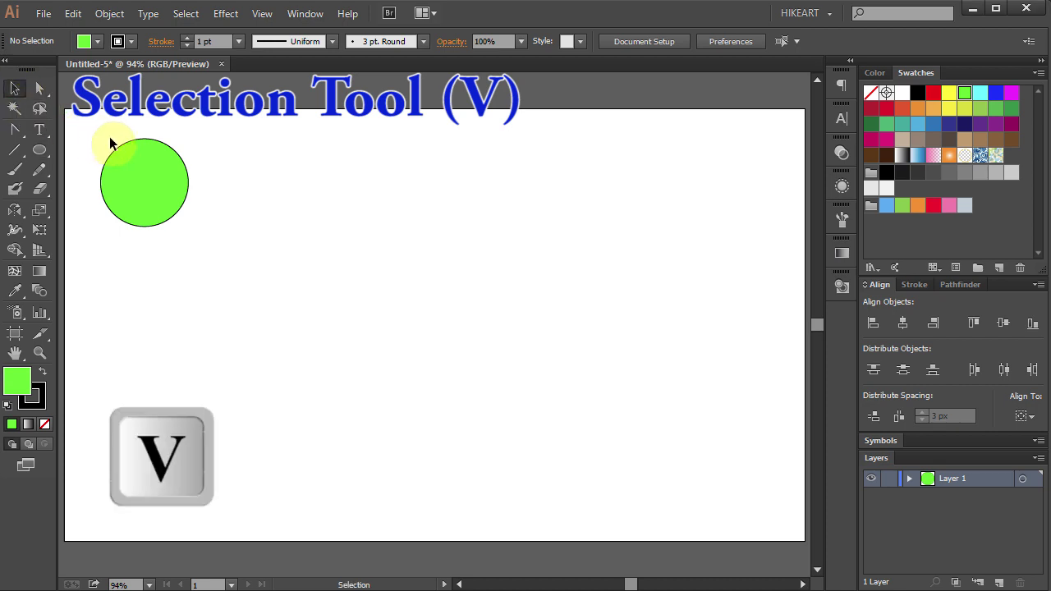
pyautogui.click(152, 166)
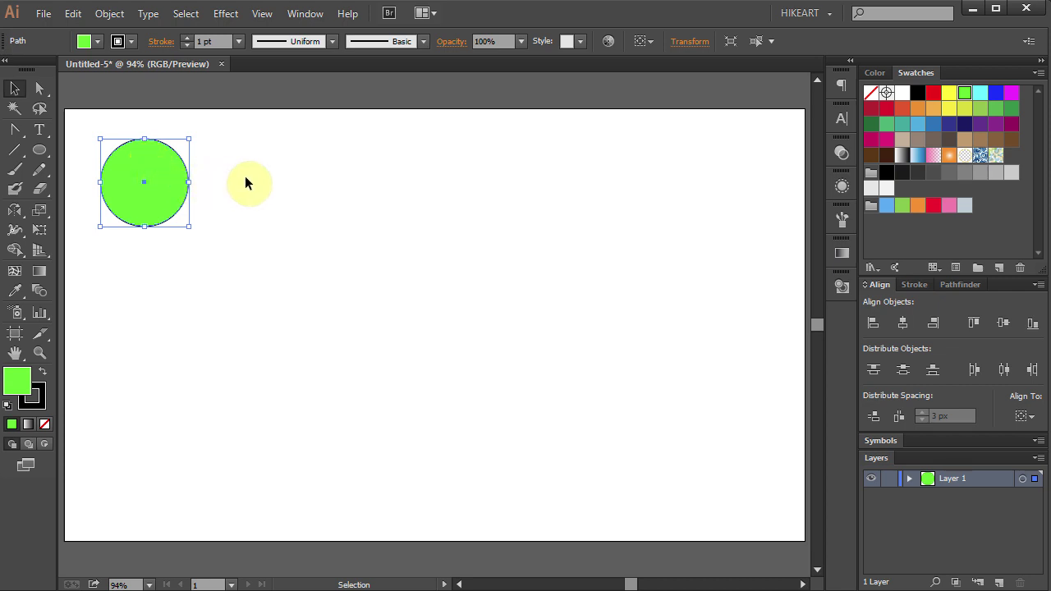
# Copy the green circle and paste a duplicate near the artboard centre with Ctrl+C and Ctrl+V.
pyautogui.click(73, 22)
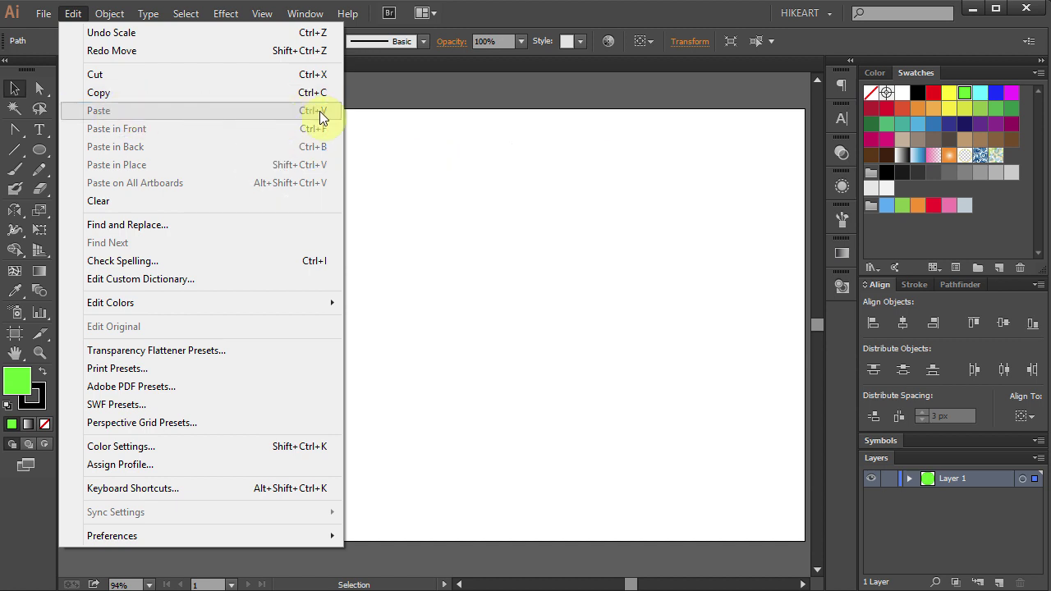
pyautogui.click(78, 14)
pyautogui.hotkey('ctrl', 'c')
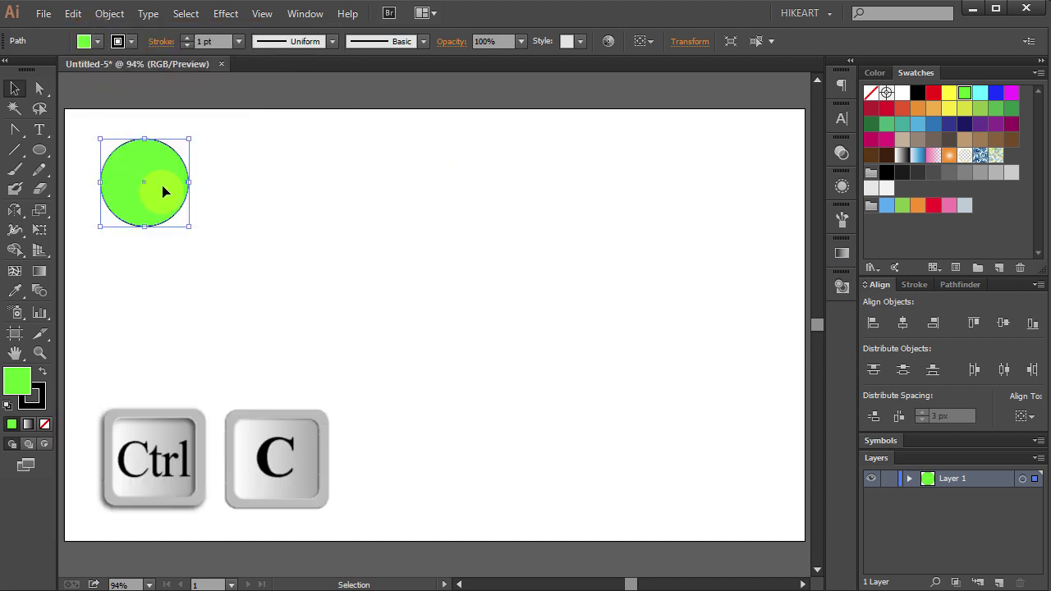
pyautogui.press('ctrl')
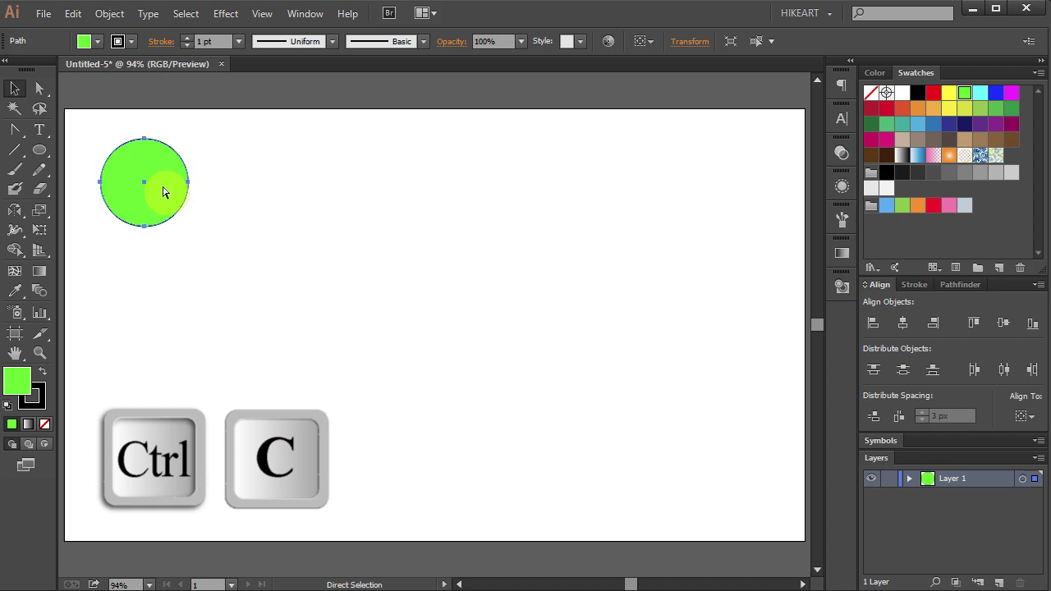
pyautogui.hotkey('ctrl', 'v')
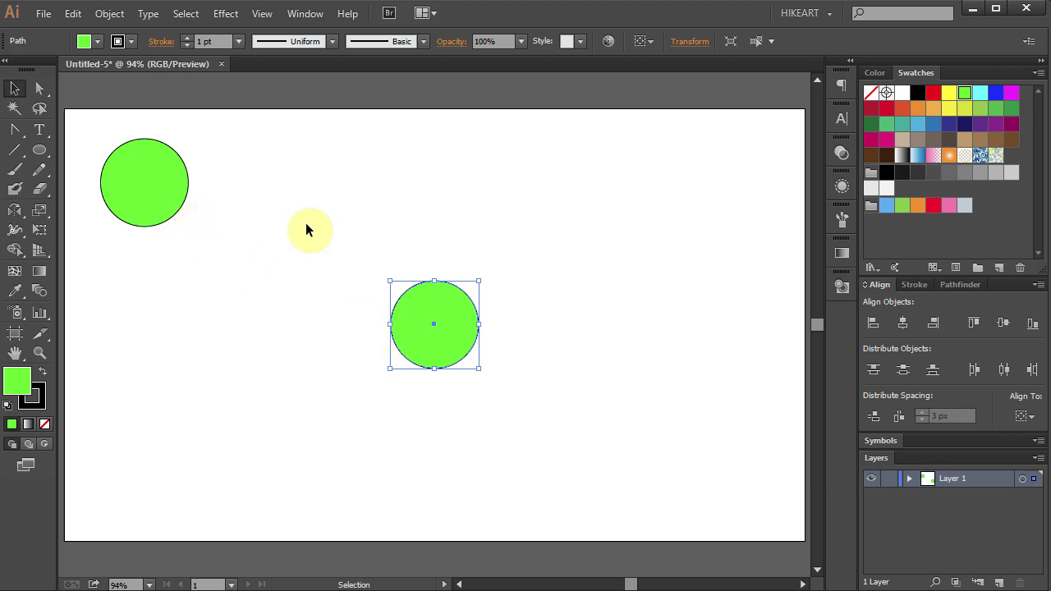
# Alt-drag copies of the green circle to spots right of centre and below it.
pyautogui.click(157, 181)
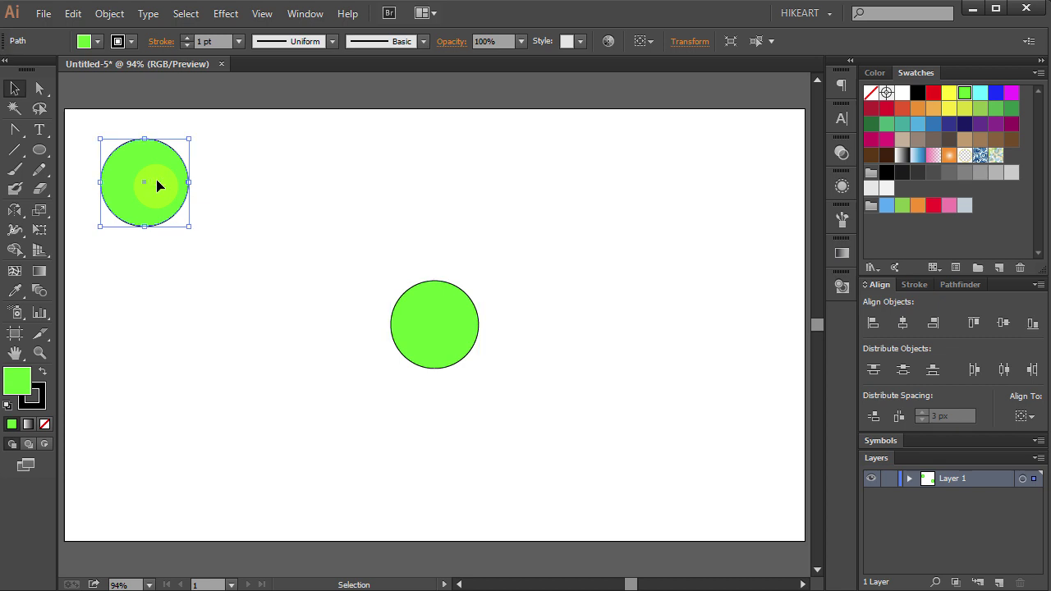
pyautogui.press('alt')
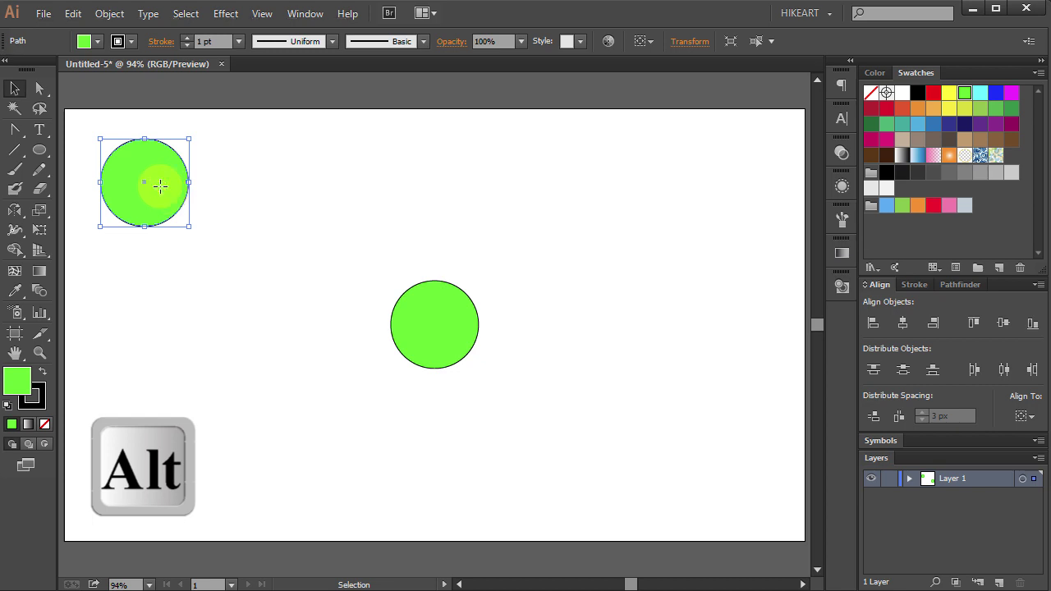
pyautogui.moveTo(160, 187); pyautogui.dragTo(660, 293)
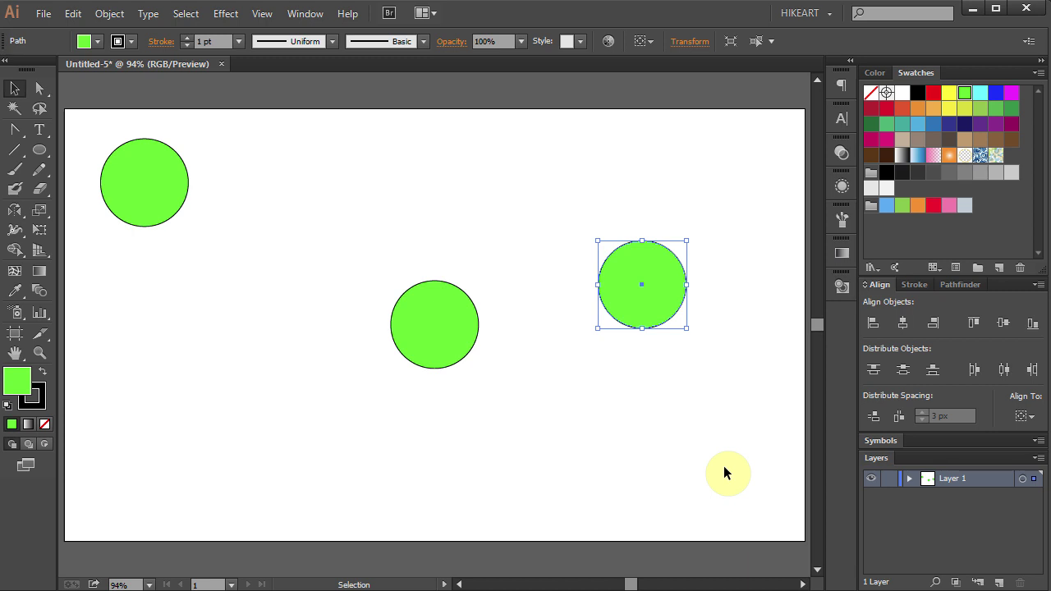
pyautogui.moveTo(665, 304); pyautogui.dragTo(672, 315)
pyautogui.press('alt')
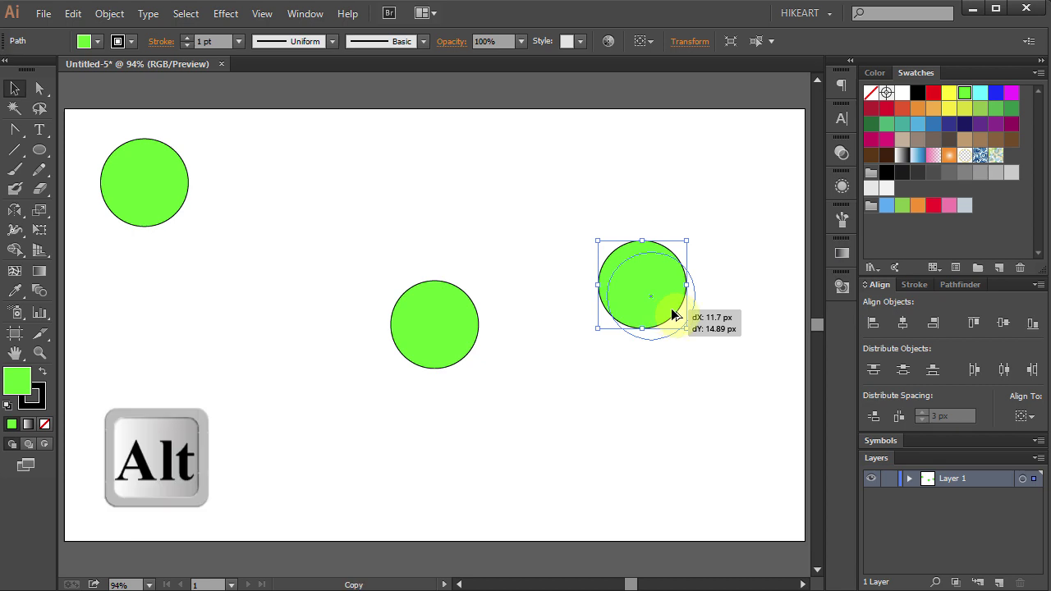
pyautogui.moveTo(672, 315); pyautogui.dragTo(512, 470)
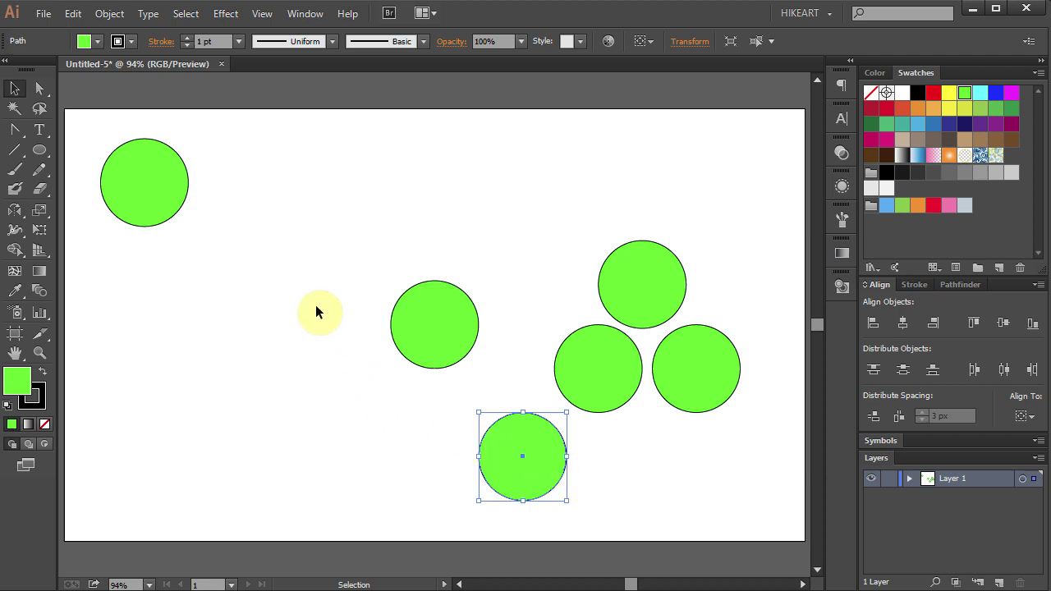
pyautogui.click(171, 172)
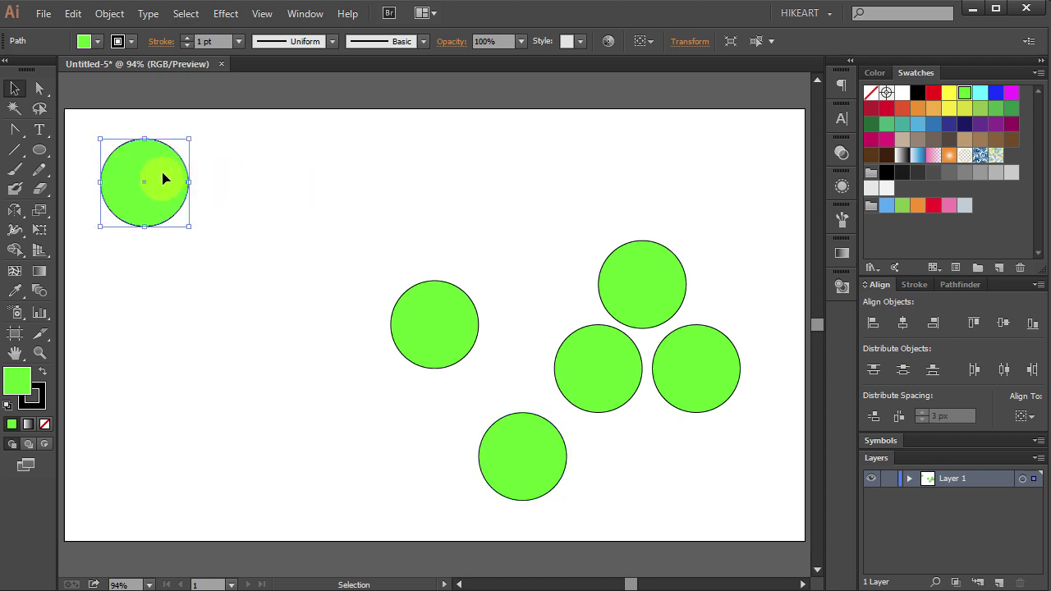
# Alt+Shift-drag a level copy of the top-left circle right, then repeat with Ctrl+D.
pyautogui.press('alt')
pyautogui.moveTo(162, 172); pyautogui.dragTo(268, 173)
pyautogui.press('shift')
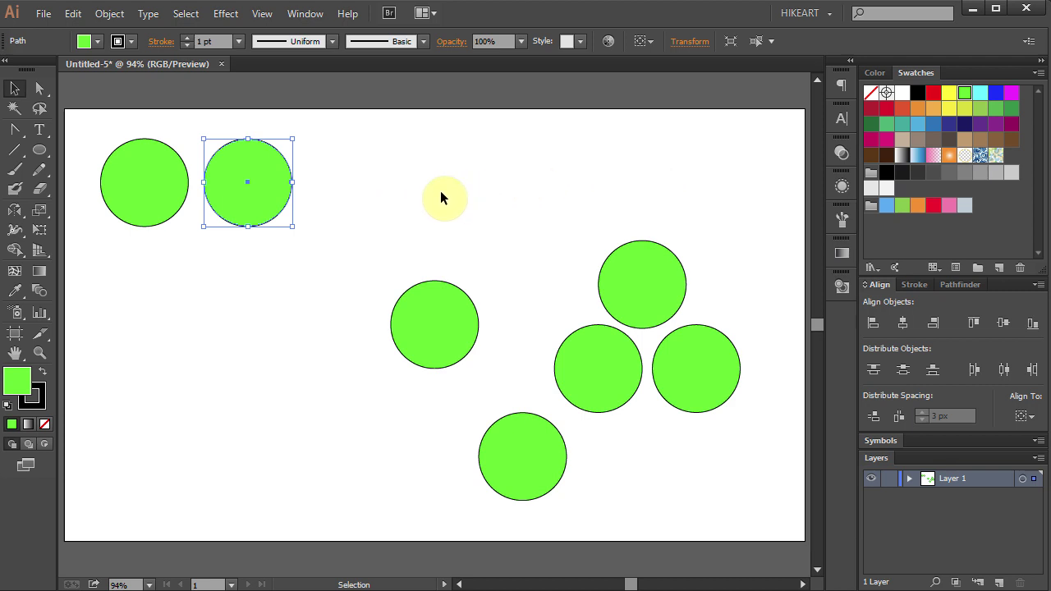
pyautogui.press('ctrl')
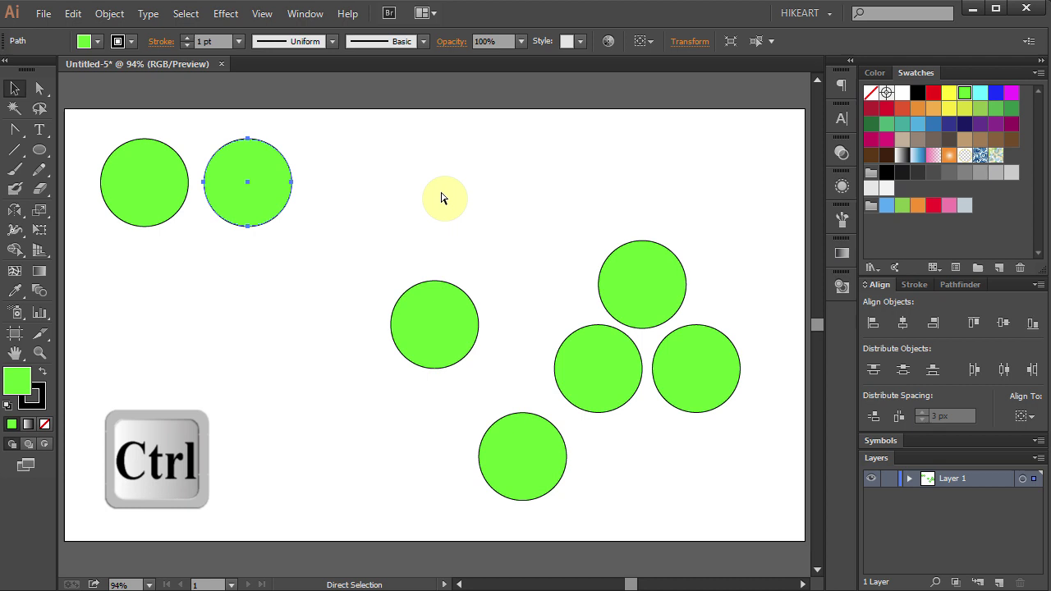
pyautogui.hotkey('ctrl', 'd')
pyautogui.hotkey('ctrl', 'd')
pyautogui.hotkey('ctrl', 'd')
pyautogui.hotkey('ctrl', 'd')
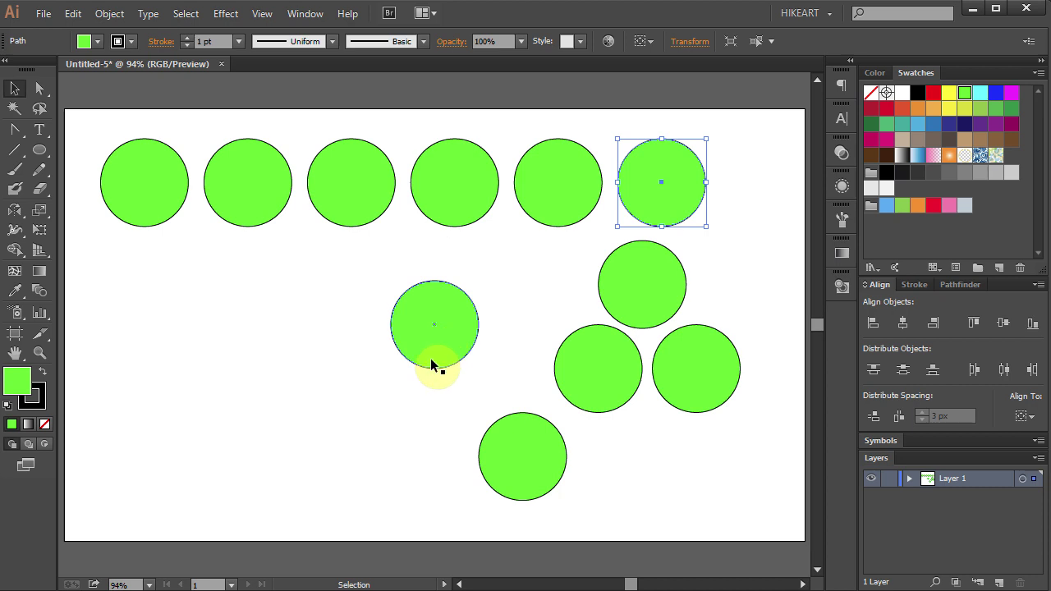
# Move the centre circle to the lower left and paste a copy in front with Ctrl+F.
pyautogui.moveTo(432, 360); pyautogui.dragTo(289, 408)
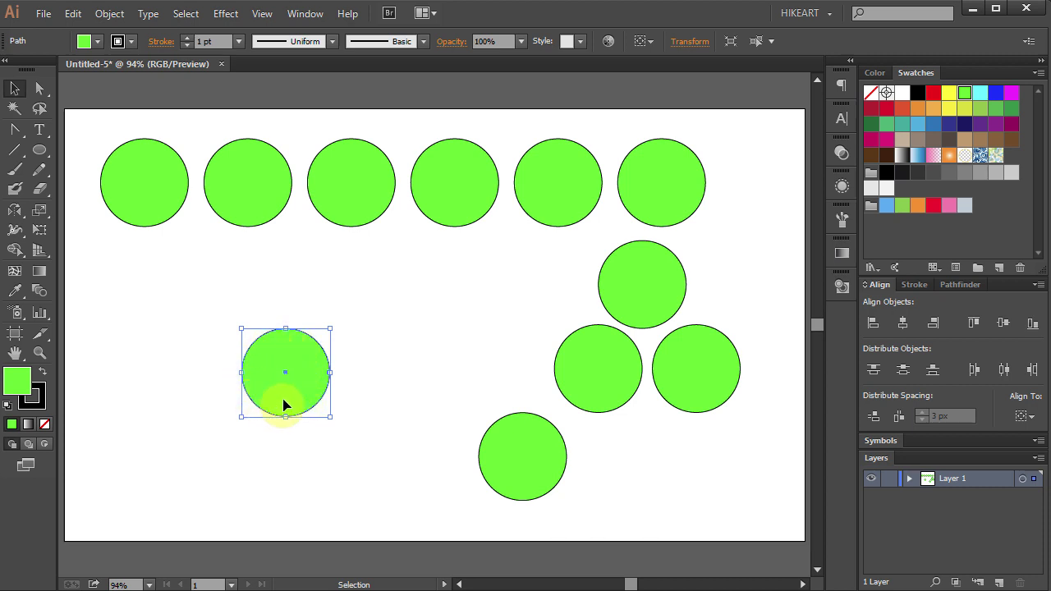
pyautogui.hotkey('ctrl', 'c')
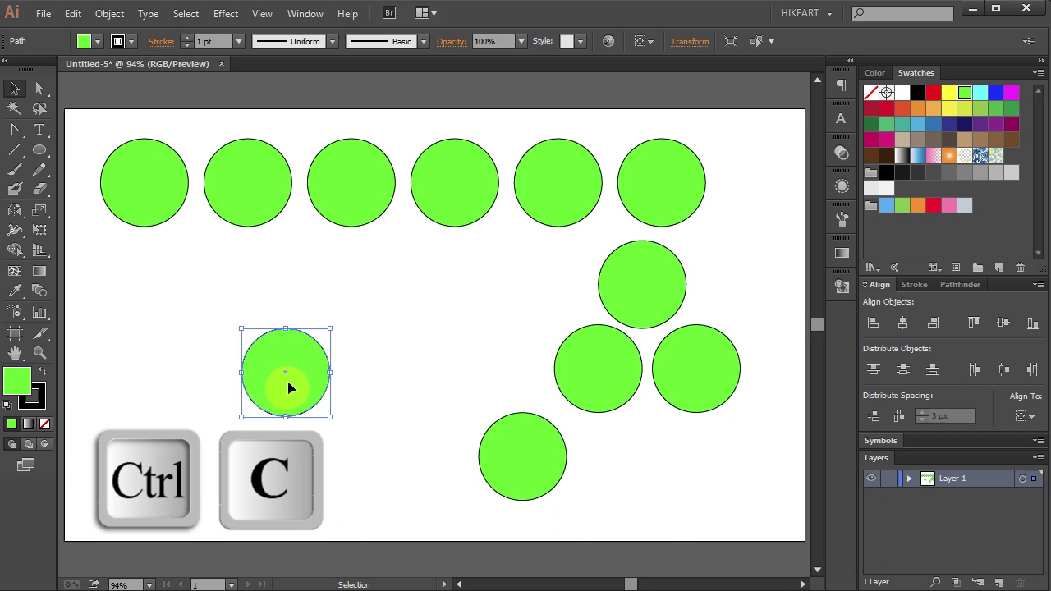
pyautogui.hotkey('ctrl', 'f')
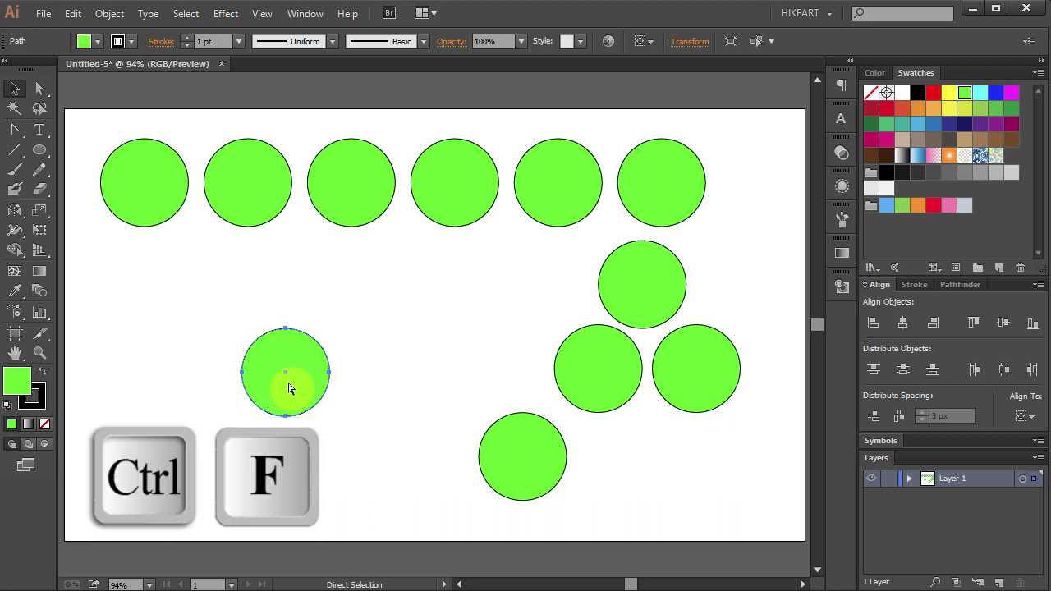
pyautogui.press('ctrl')
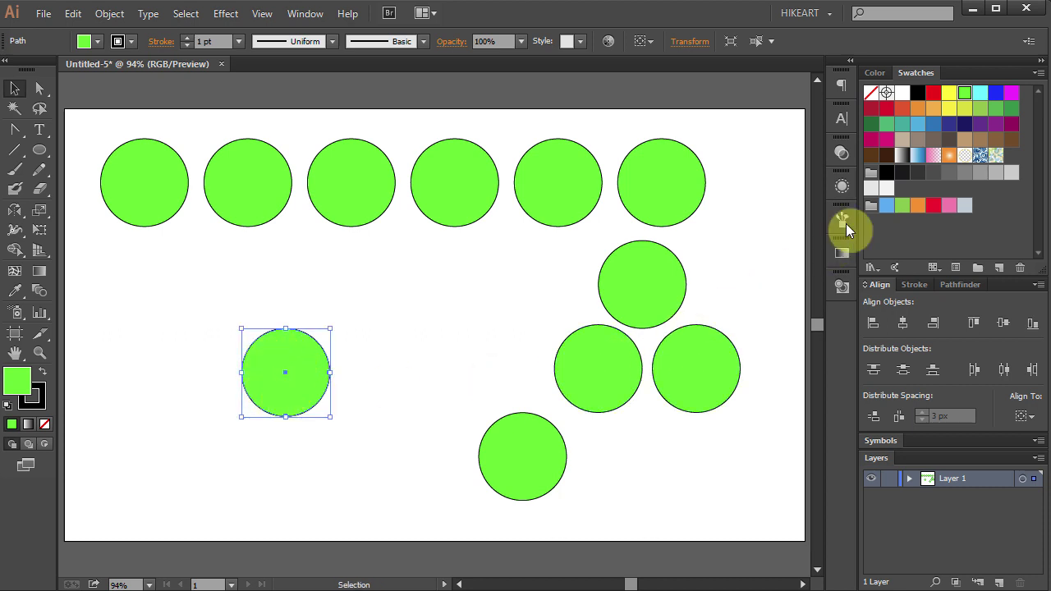
# Fill the front copy red and shift it right to overlap the green circle.
pyautogui.click(931, 97)
pyautogui.click(301, 391)
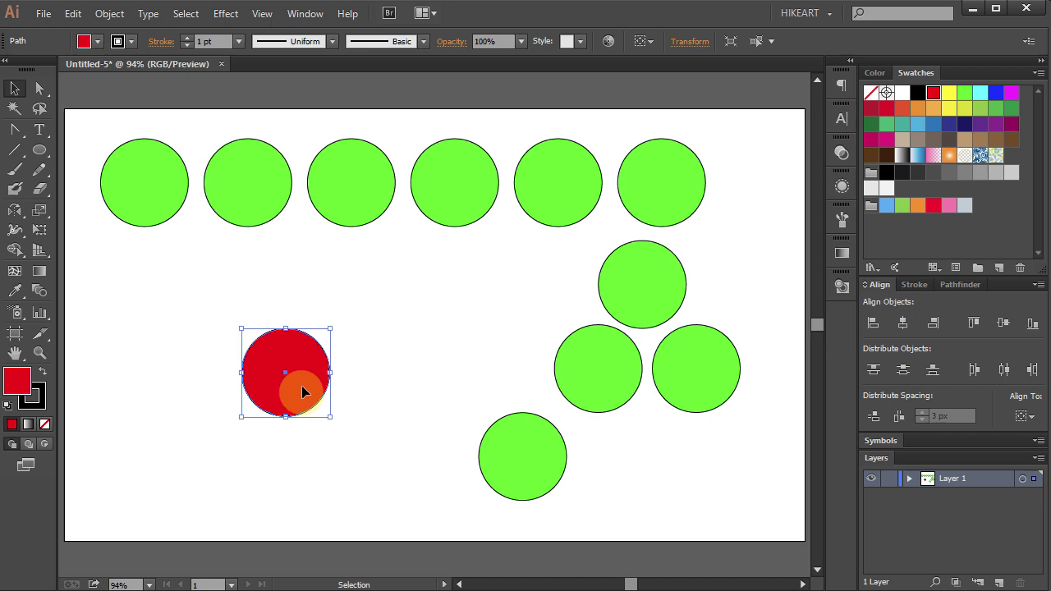
pyautogui.moveTo(302, 392); pyautogui.dragTo(367, 386)
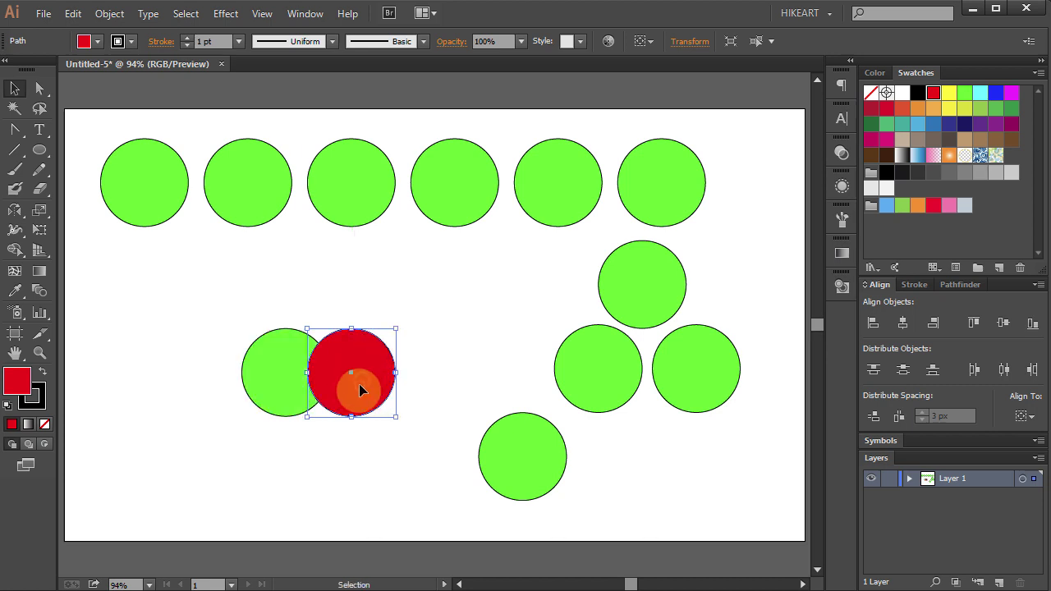
pyautogui.click(340, 373)
# Paste a copy of the green circle directly behind it with Ctrl+C and Ctrl+B.
pyautogui.click(266, 391)
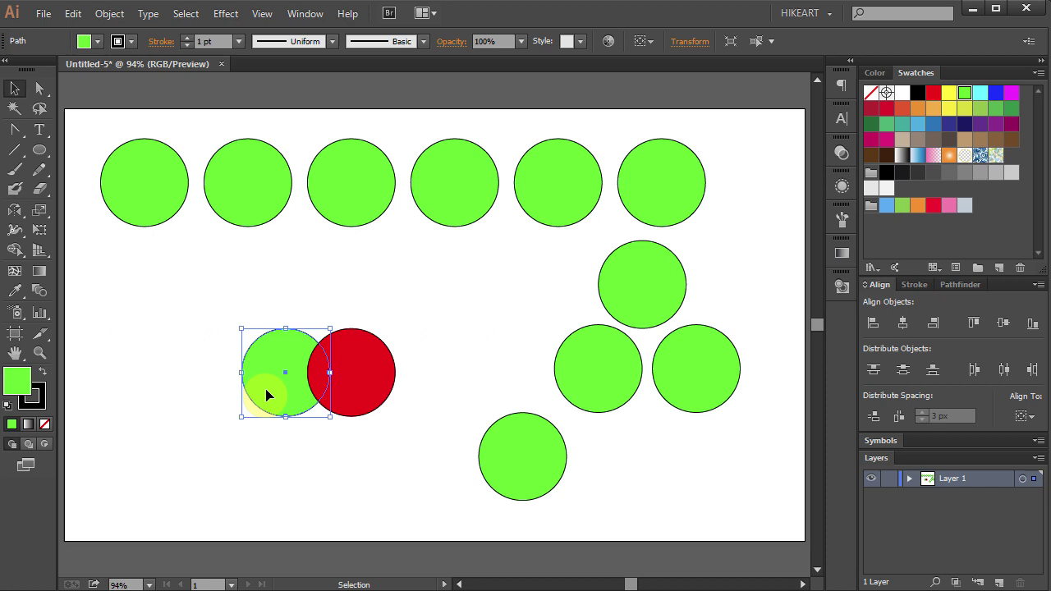
pyautogui.hotkey('ctrl', 'c')
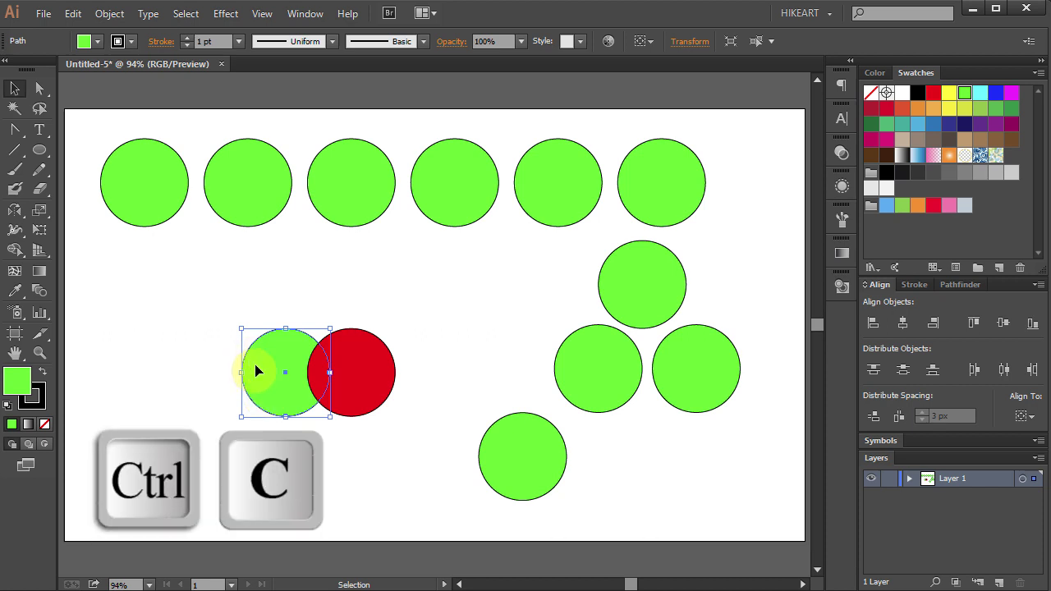
pyautogui.press('ctrl')
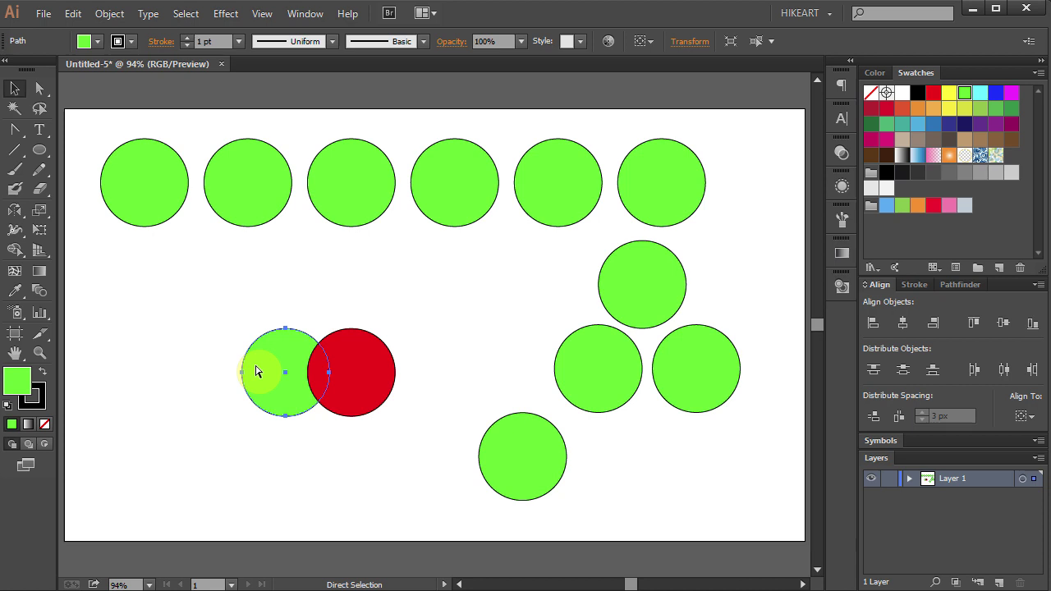
pyautogui.hotkey('ctrl', 'b')
pyautogui.press('ctrl')
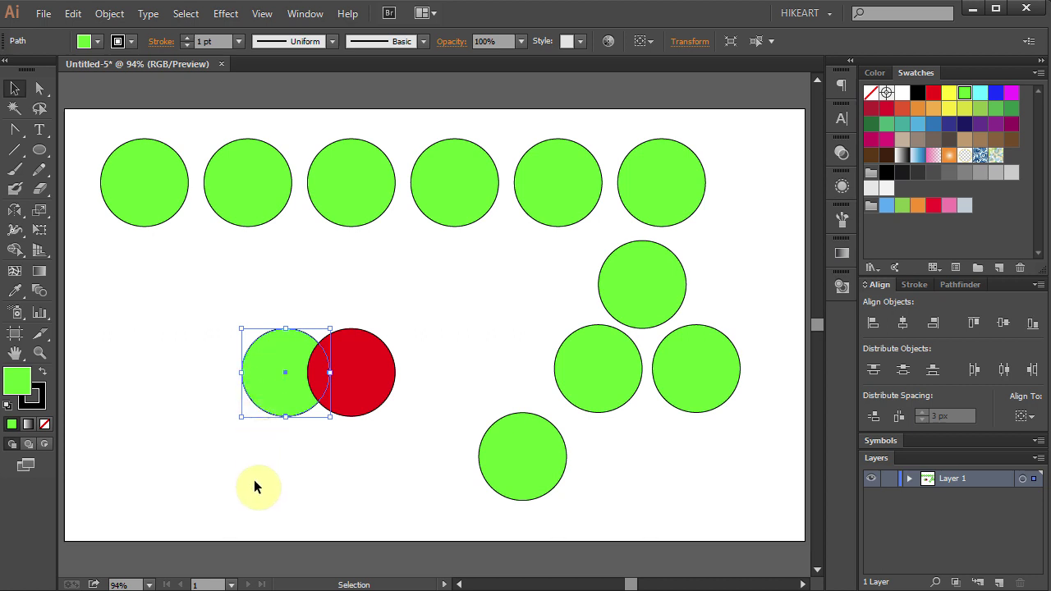
# Fill the back copy blue and drag the circles apart so blue sits lower left.
pyautogui.click(995, 93)
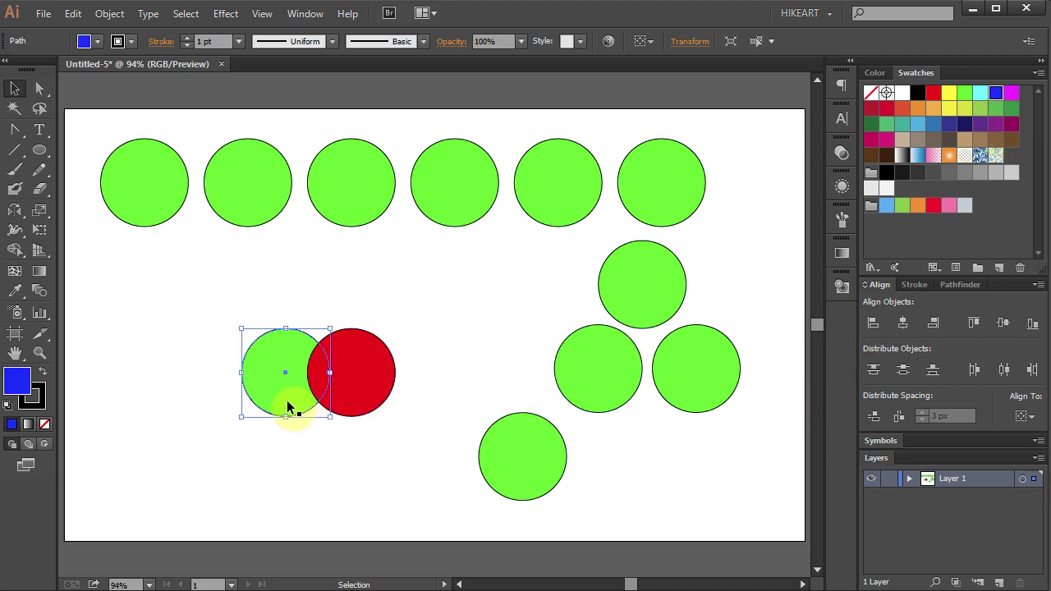
pyautogui.moveTo(287, 403)
pyautogui.mouseDown()
pyautogui.moveTo(262, 415)
pyautogui.moveTo(282, 423)
pyautogui.mouseUp()
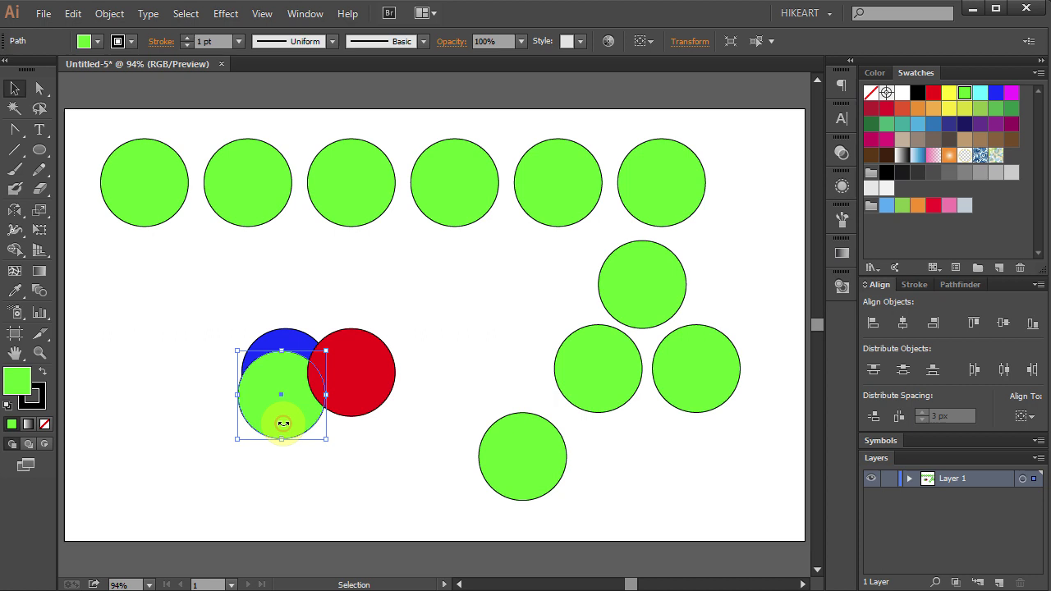
pyautogui.moveTo(300, 339); pyautogui.dragTo(231, 395)
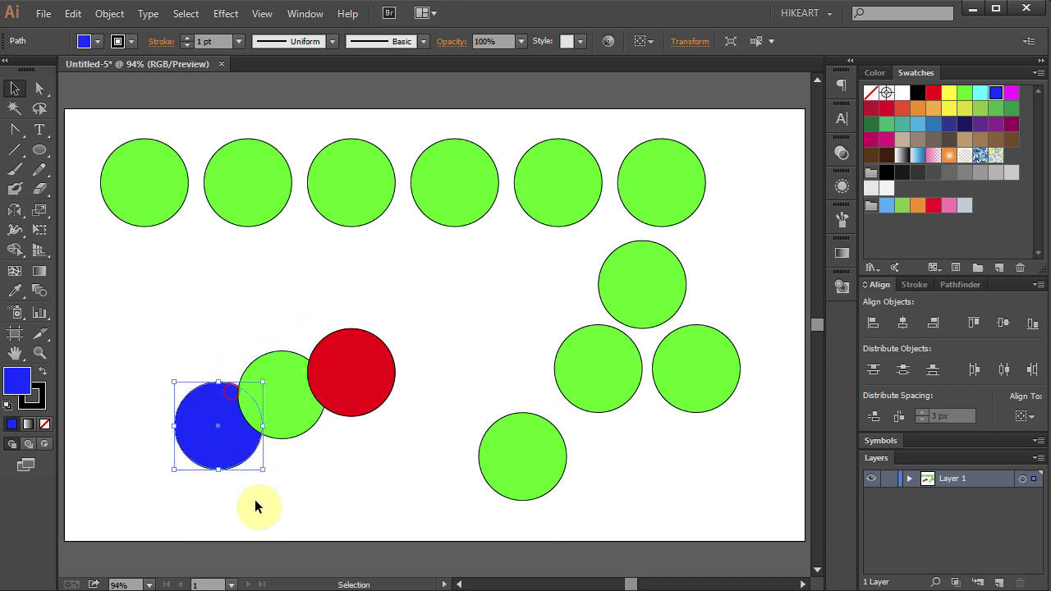